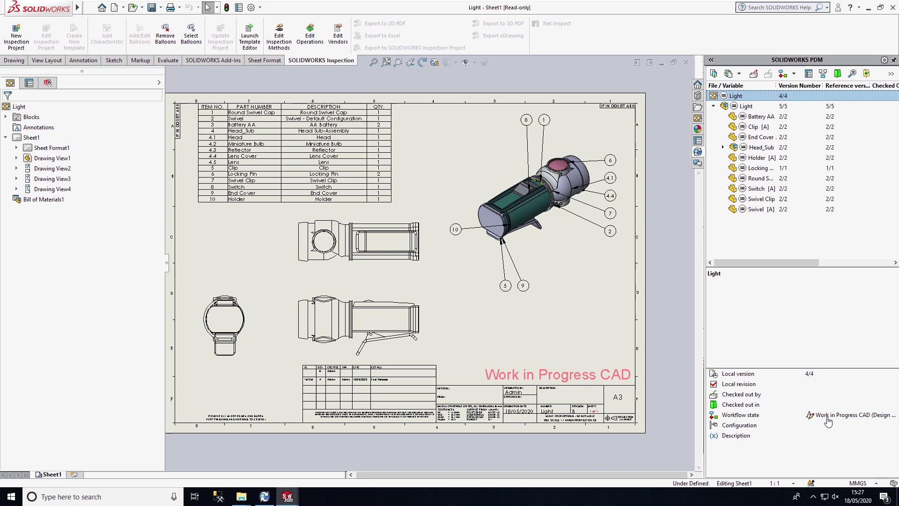
Check out the Light drawing together with Light.SLDASM from the vault
left_click(753, 74)
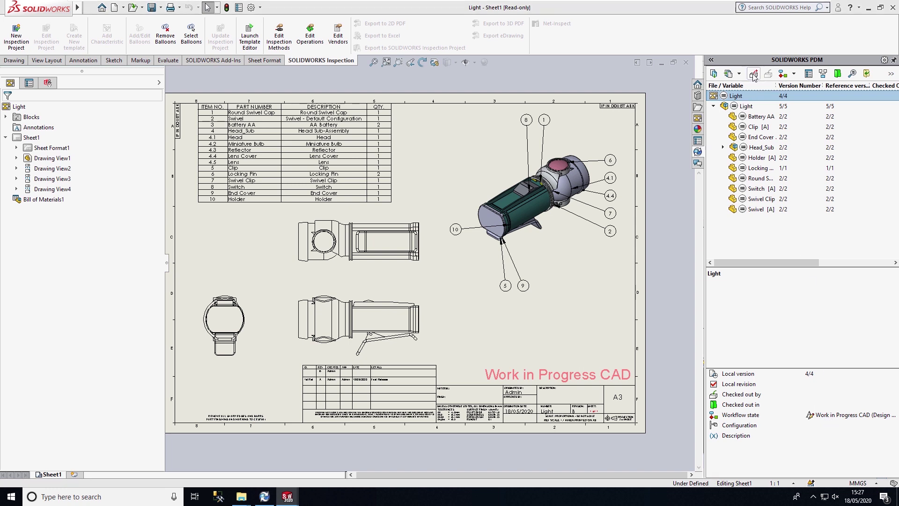
left_click(397, 196)
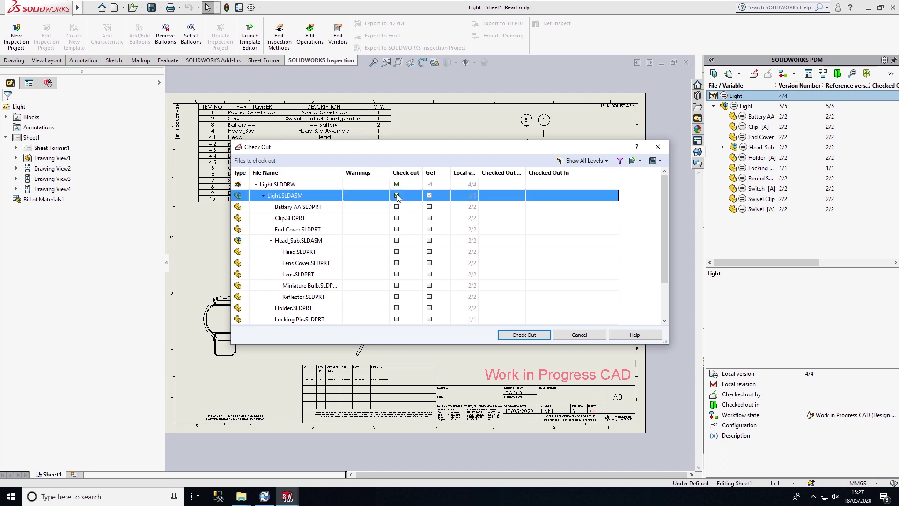
left_click(517, 335)
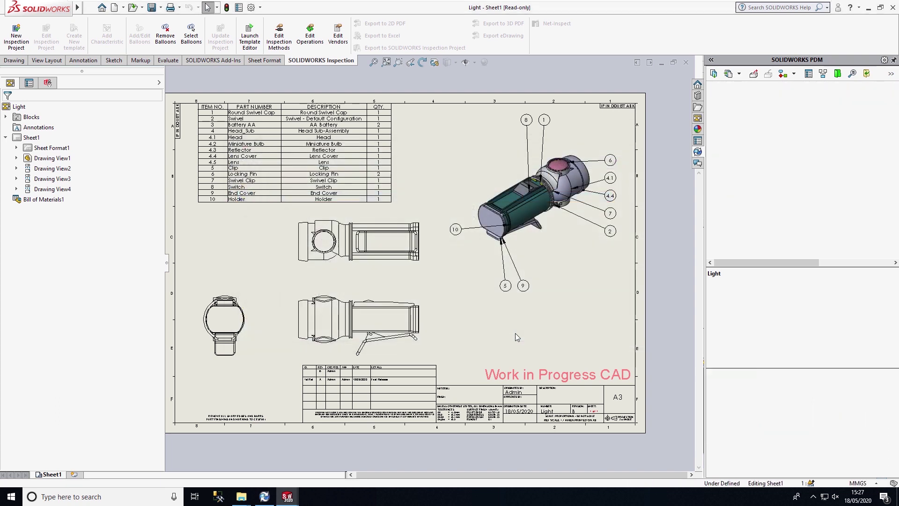
Switch to the Light assembly and select its Clip component
key("ctrl+Tab")
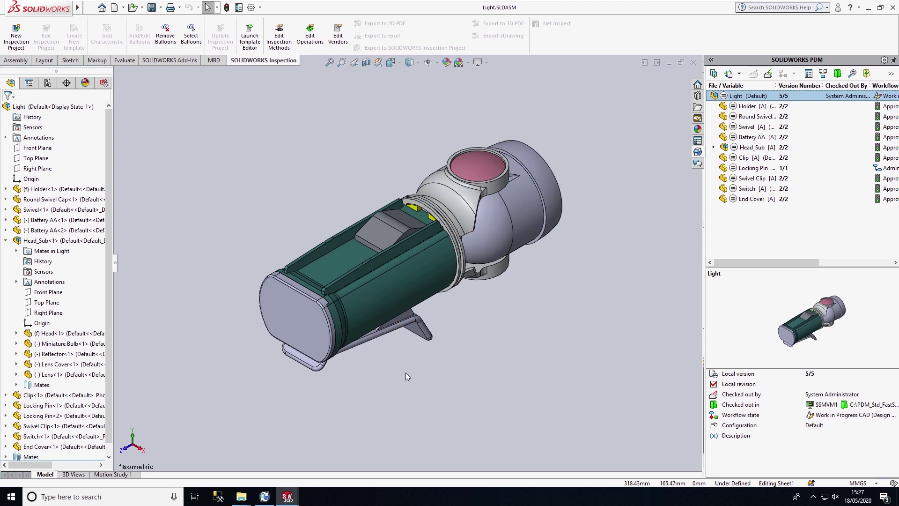
middle_click_drag(405, 372, 338, 267)
left_click(321, 286)
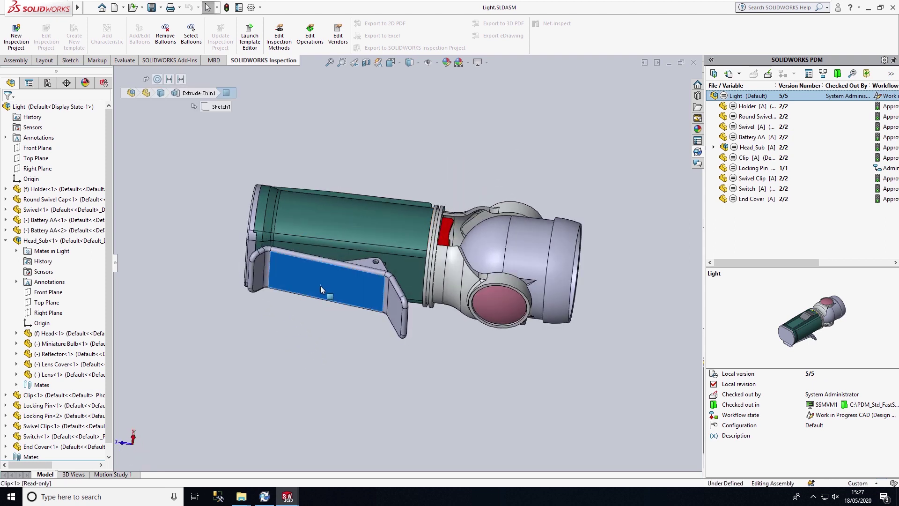
Start Replace Components on the Clip and browse for the replacement part file
right_click(42, 397)
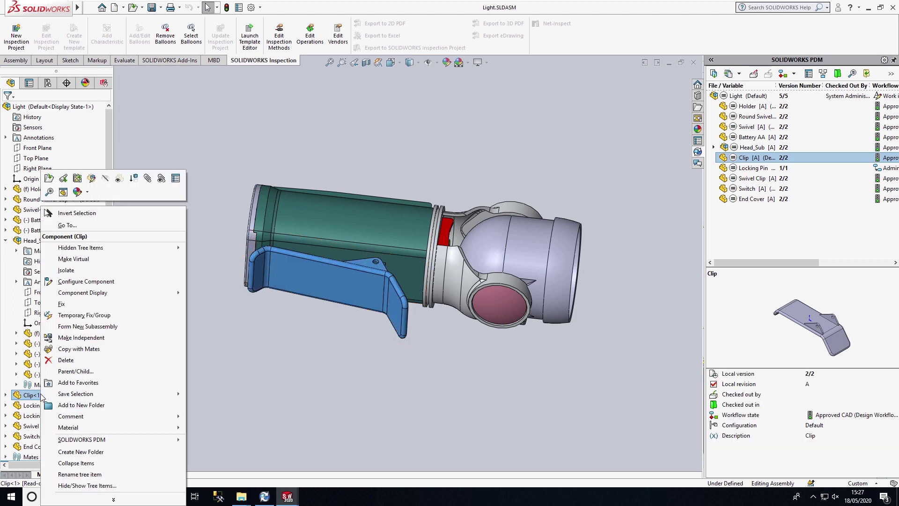
left_click(107, 500)
left_click(80, 428)
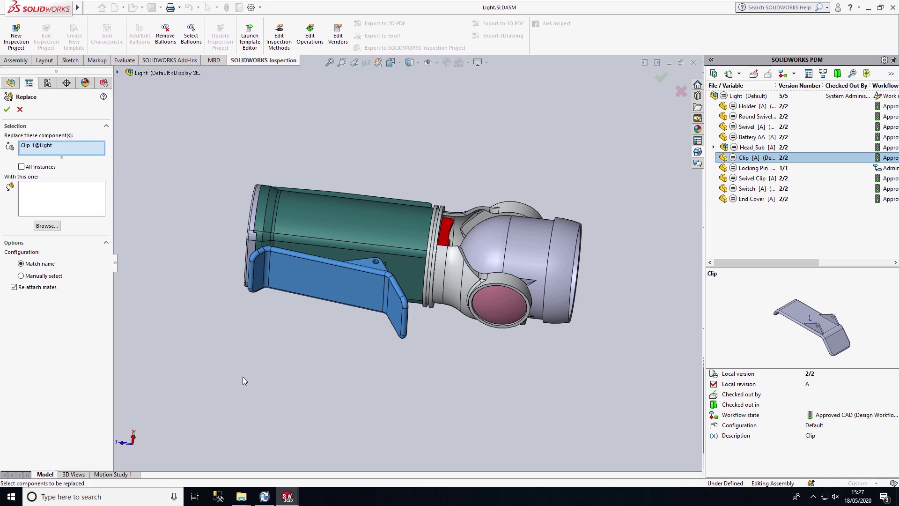
left_click(47, 226)
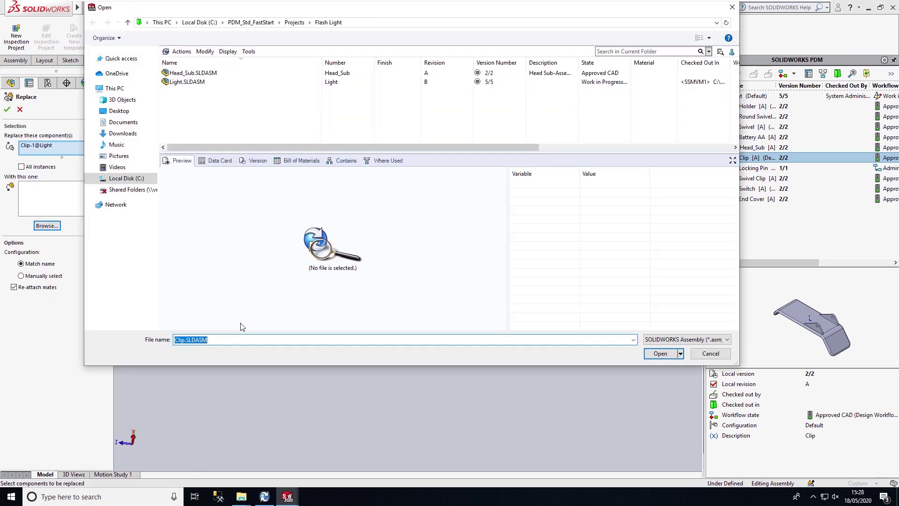
Run a Complete Search of the vault for 'clip', limited to SOLIDWORKS Part files
left_click(722, 52)
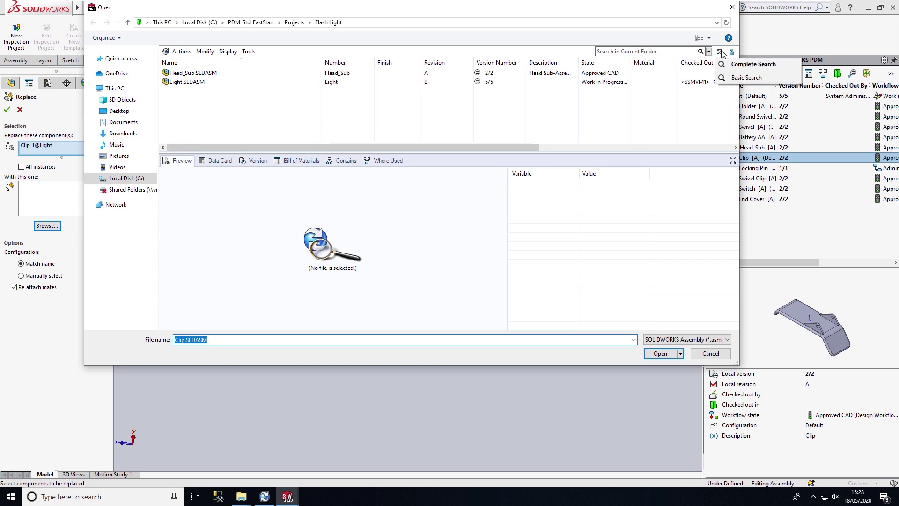
left_click(751, 64)
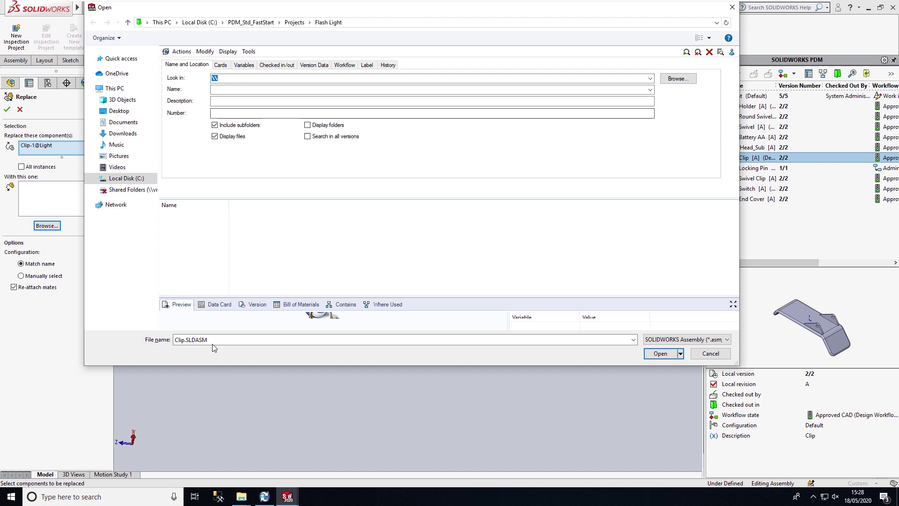
left_click(220, 90)
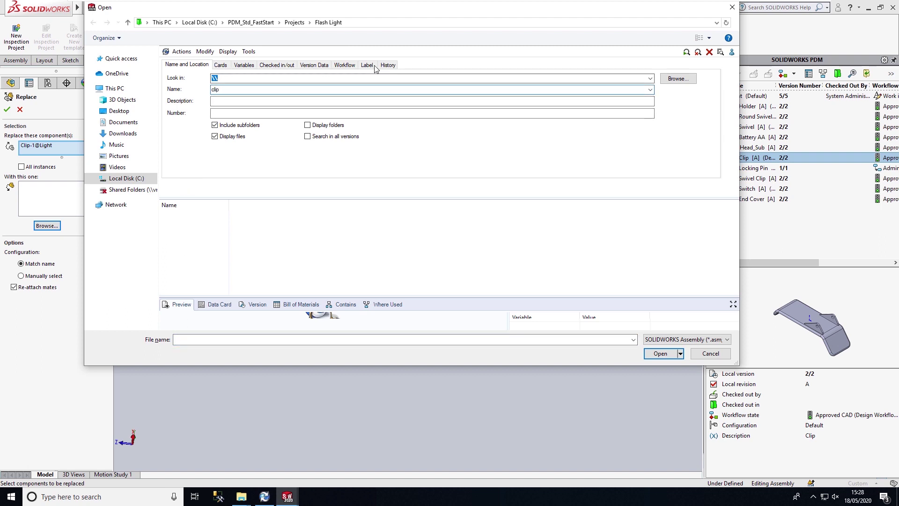
left_click(687, 52)
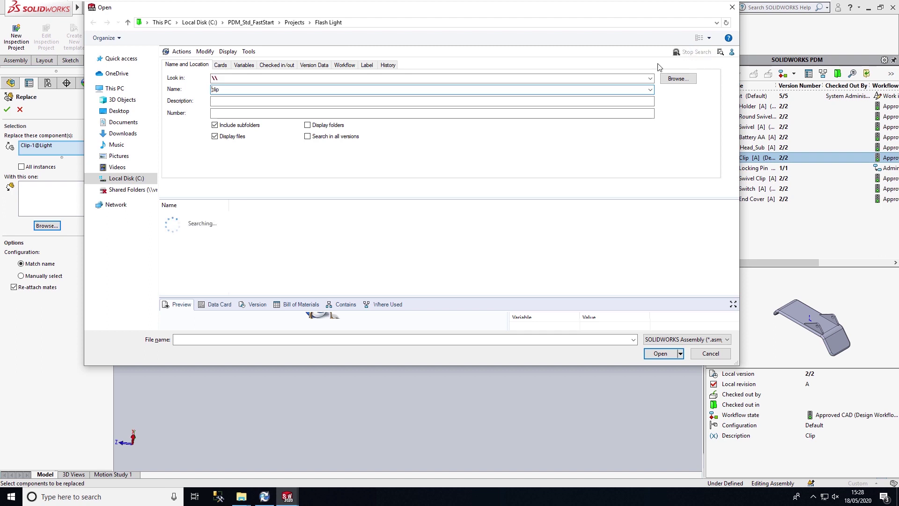
left_click(665, 340)
left_click(685, 356)
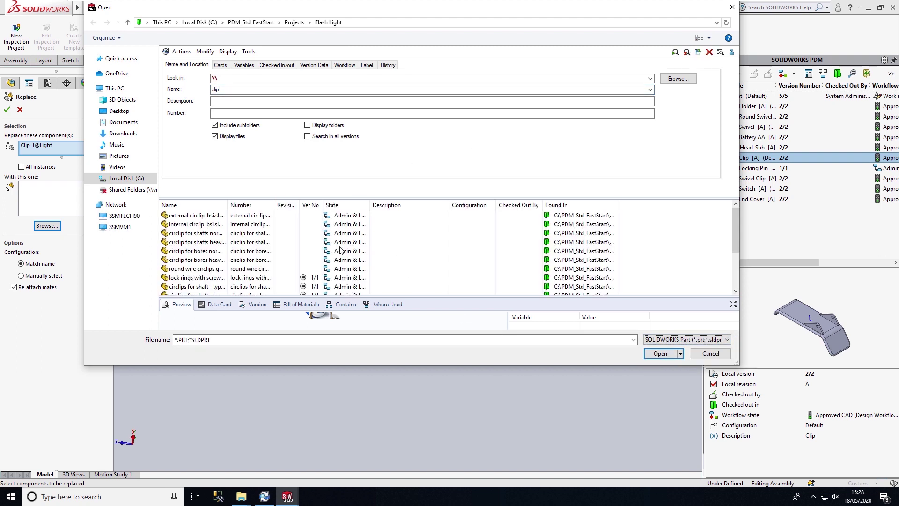
Preview Swivel Clip and Clip in the results, then choose Clip-slotted.SLDPRT
left_click_drag(227, 202, 263, 201)
scroll(243, 253, "down", 2)
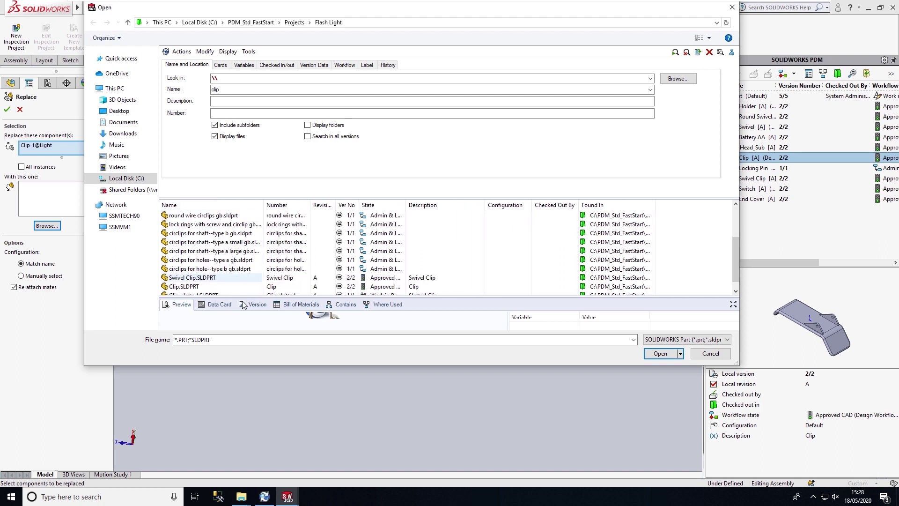
left_click_drag(241, 366, 247, 456)
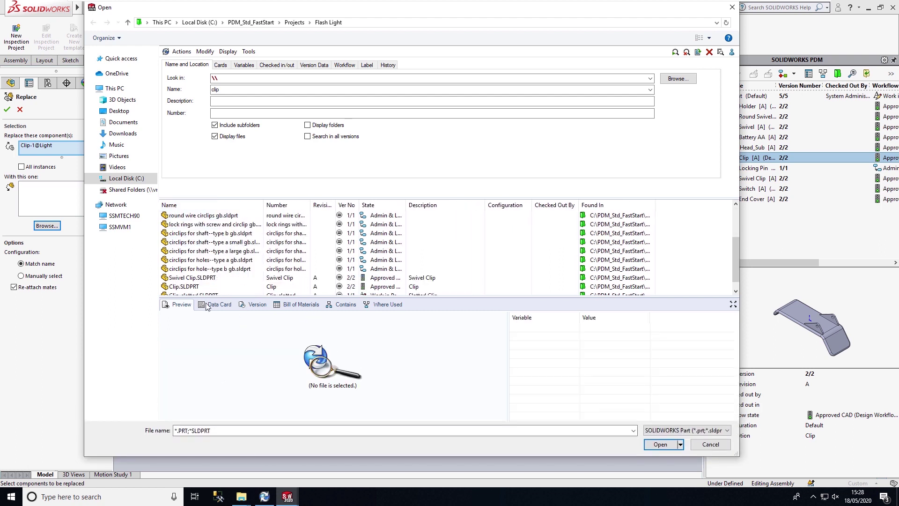
scroll(190, 276, "down", 1)
left_click(189, 272)
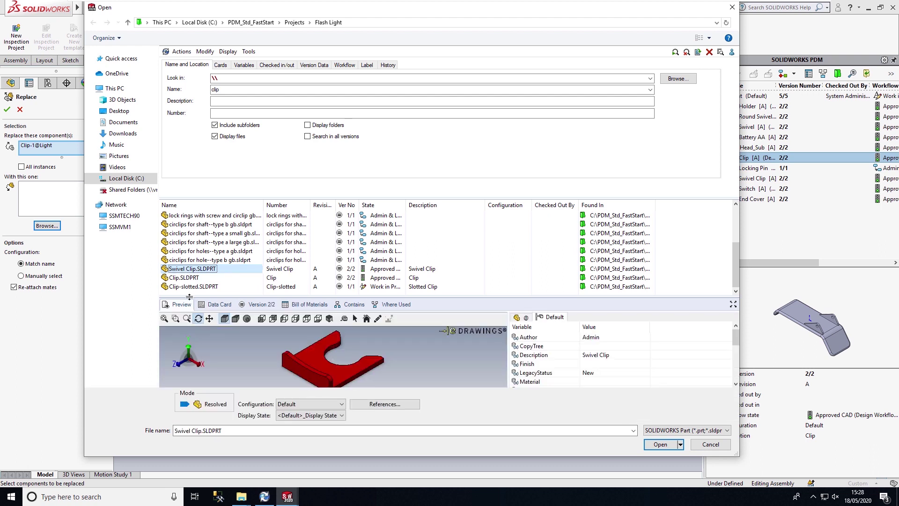
left_click_drag(190, 297, 190, 291)
left_click(179, 277)
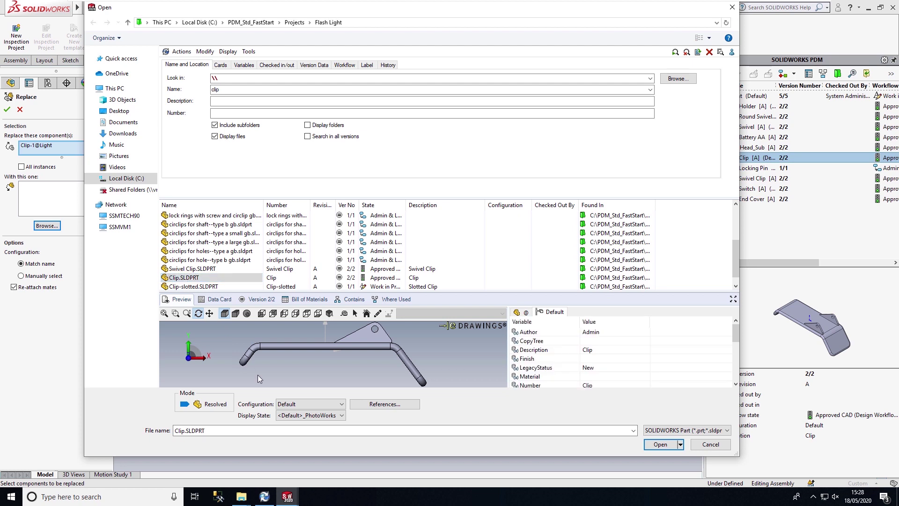
left_click(178, 287)
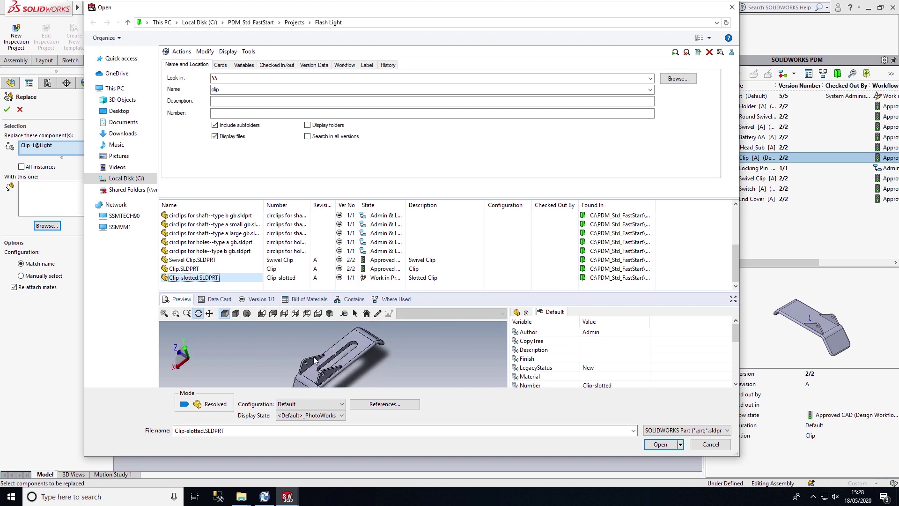
Open Clip-slotted without checking it out, confirm the replacement and accept the re-attached mates
left_click(659, 444)
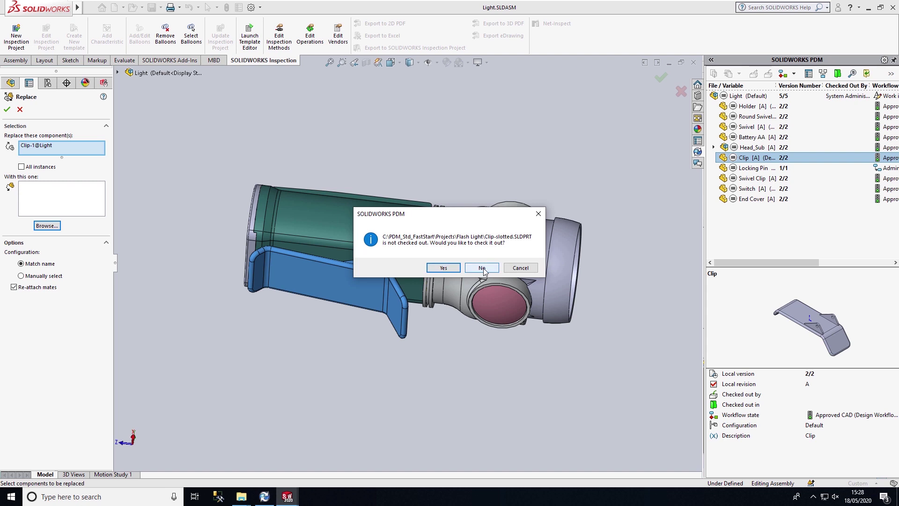
left_click(483, 268)
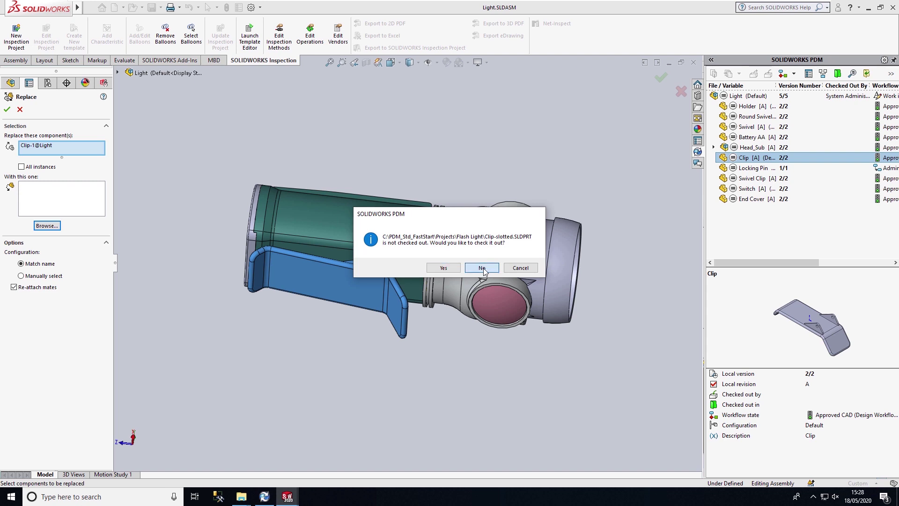
left_click(7, 110)
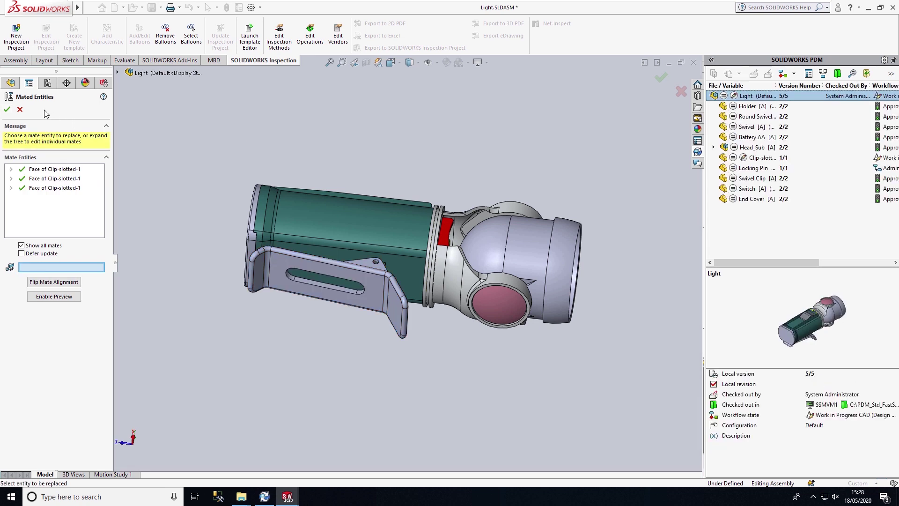
left_click(7, 109)
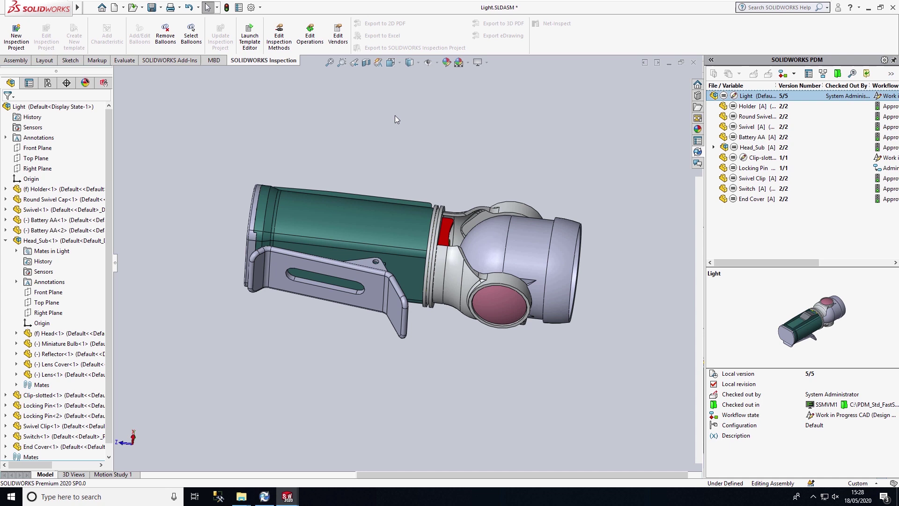
key("ctrl+Tab")
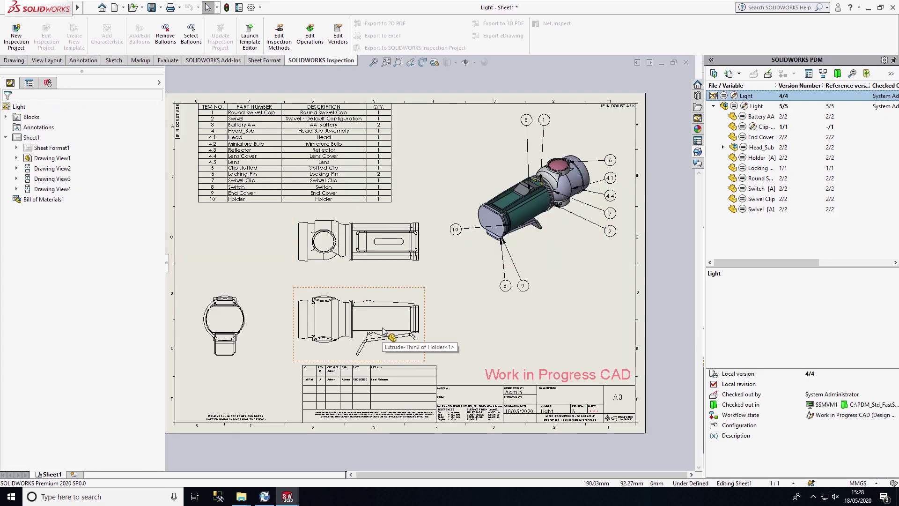
left_click(149, 8)
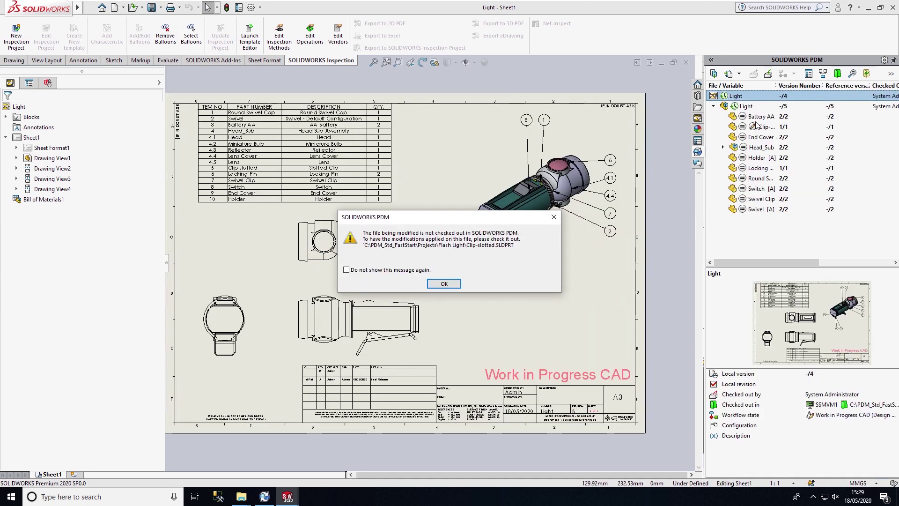
left_click(445, 283)
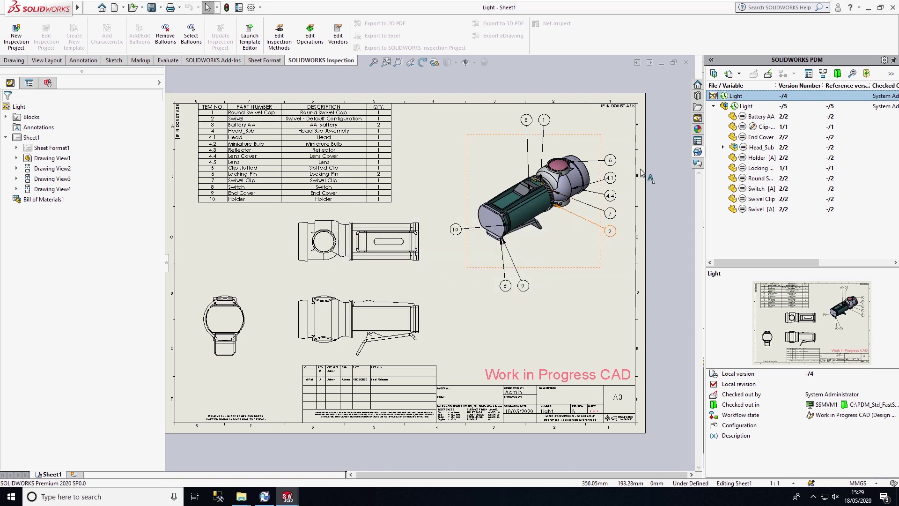
left_click(745, 106)
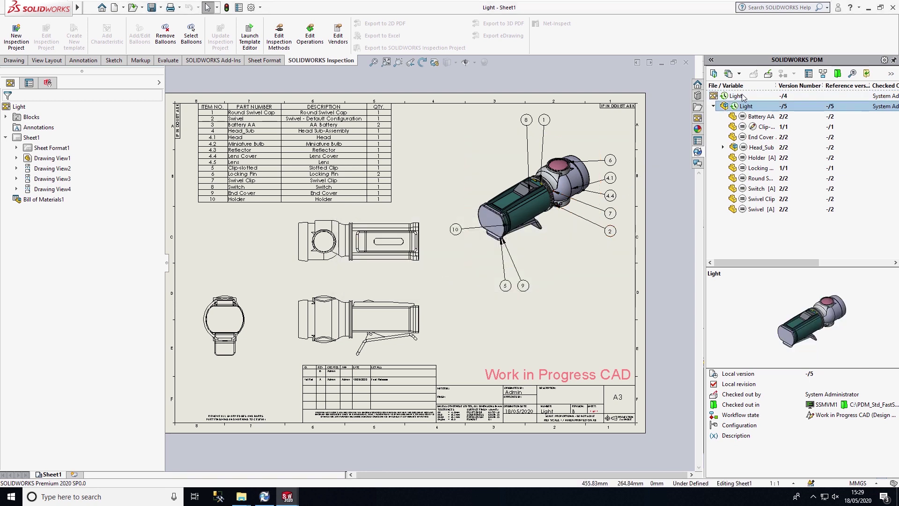
left_click(744, 96)
left_click(744, 107)
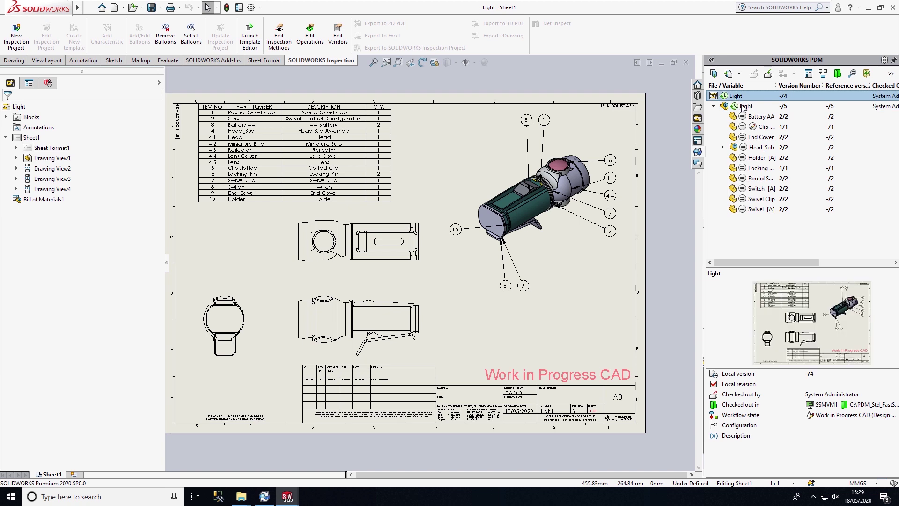
mouse_move(754, 262)
left_mouse_down()
mouse_move(782, 267)
mouse_move(758, 263)
left_mouse_up()
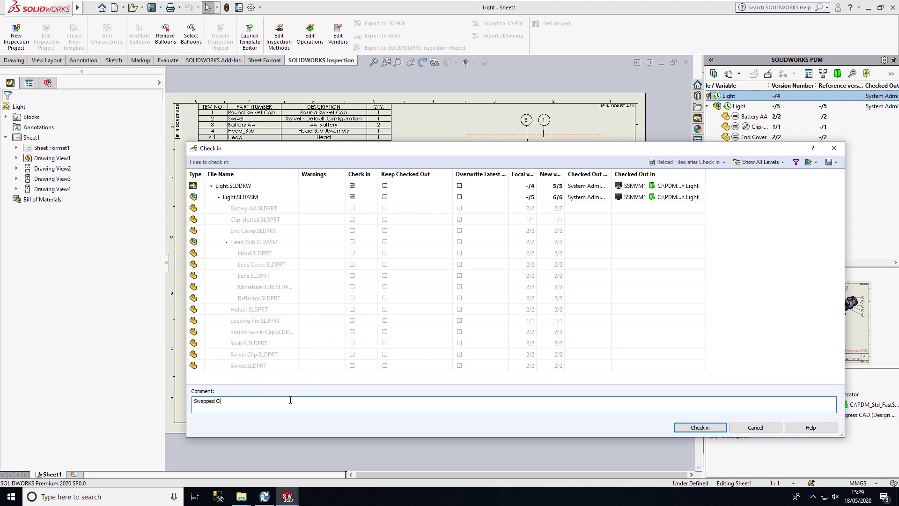
Correct the comment to 'Swapped Clip Component for slotted version' and check the files in
key("BackSpace")
left_click(700, 428)
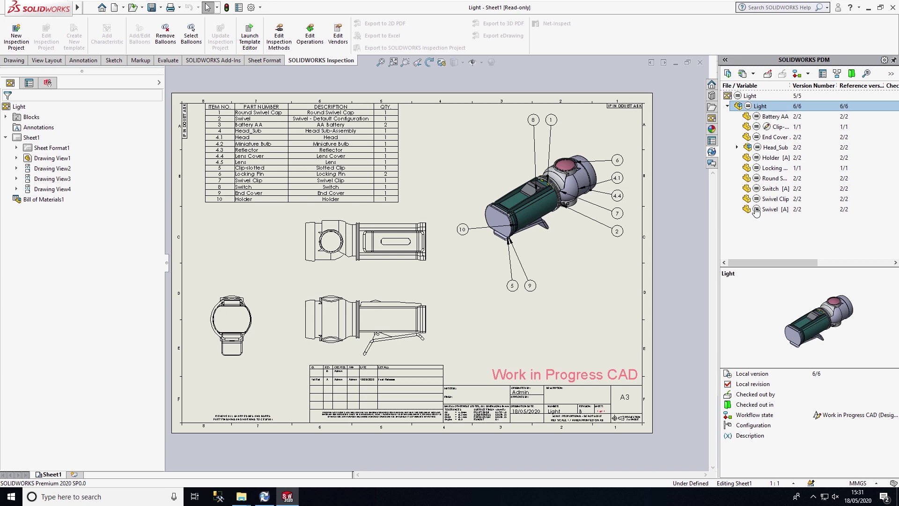
Get the 'A. Revision A Approved' version of the Light drawing from the vault
left_click(754, 75)
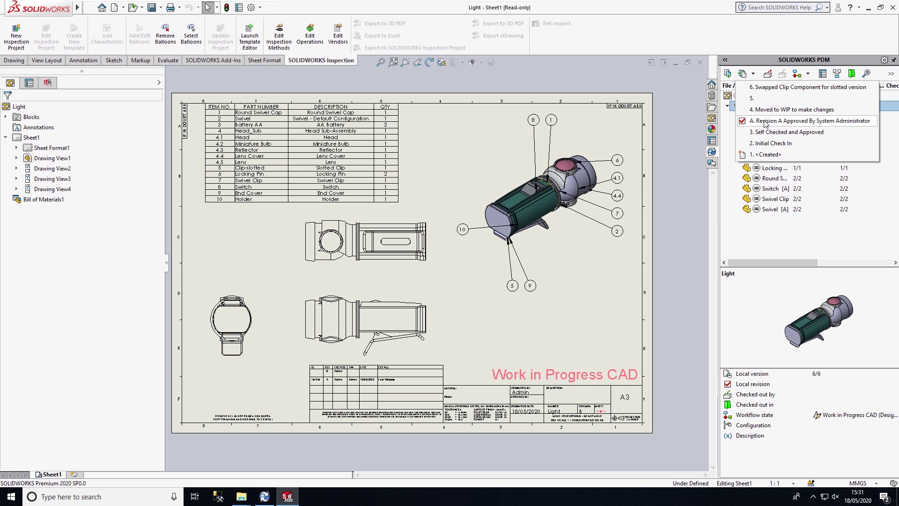
left_click(762, 123)
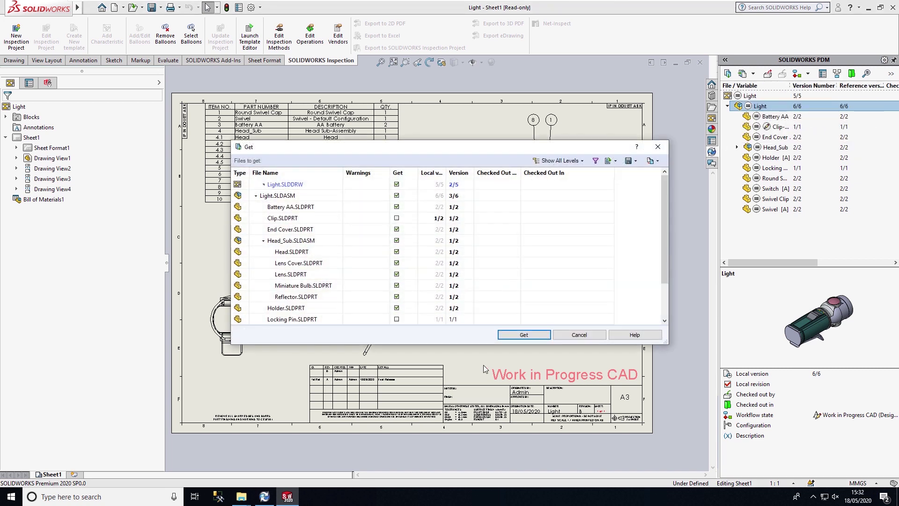
left_click(517, 336)
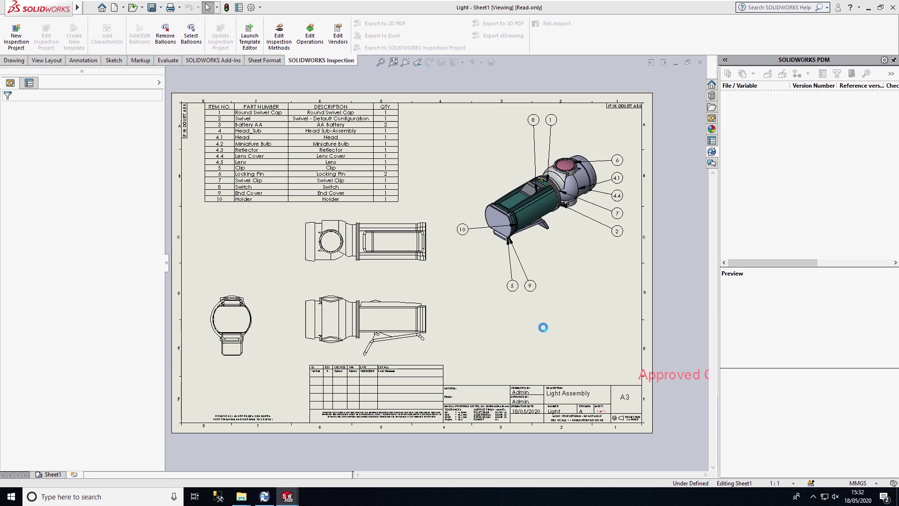
Review the Revision A drawing's vault tree with outdated parts in red, and open End Cover's vault actions
key("alt+Tab")
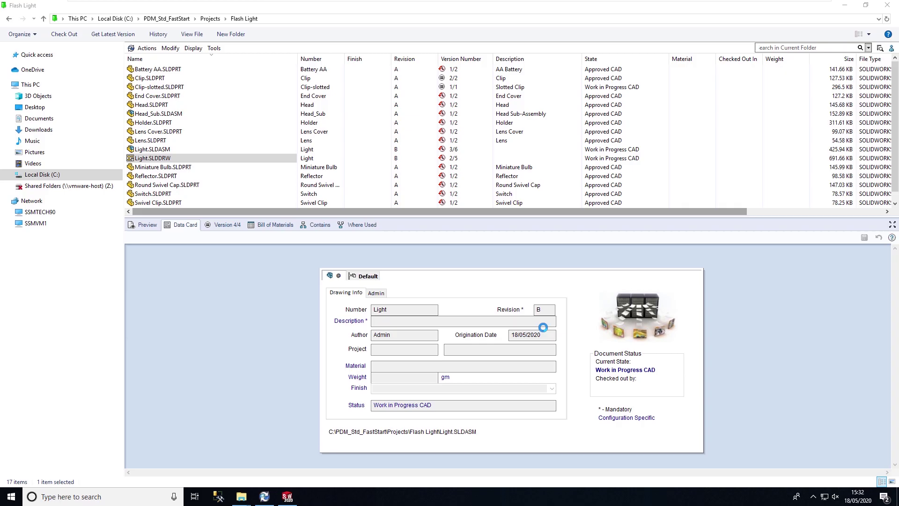
left_click(287, 497)
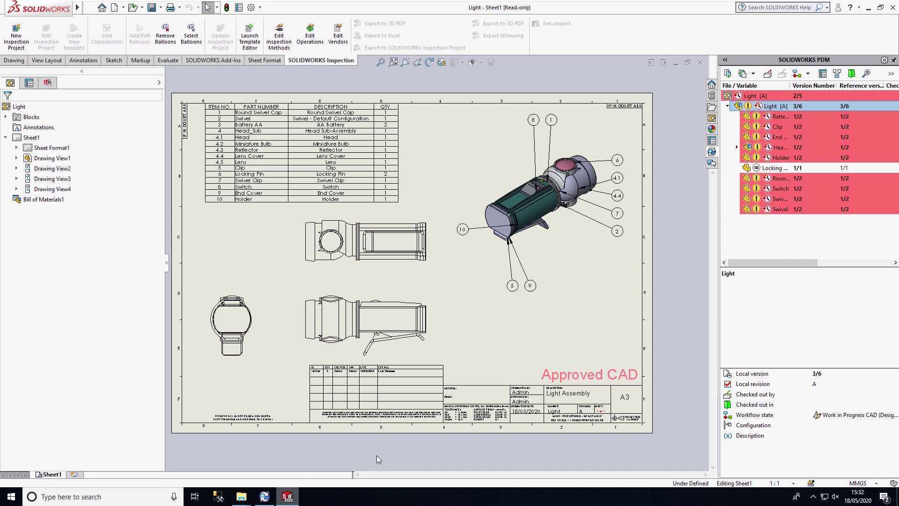
left_click(823, 242)
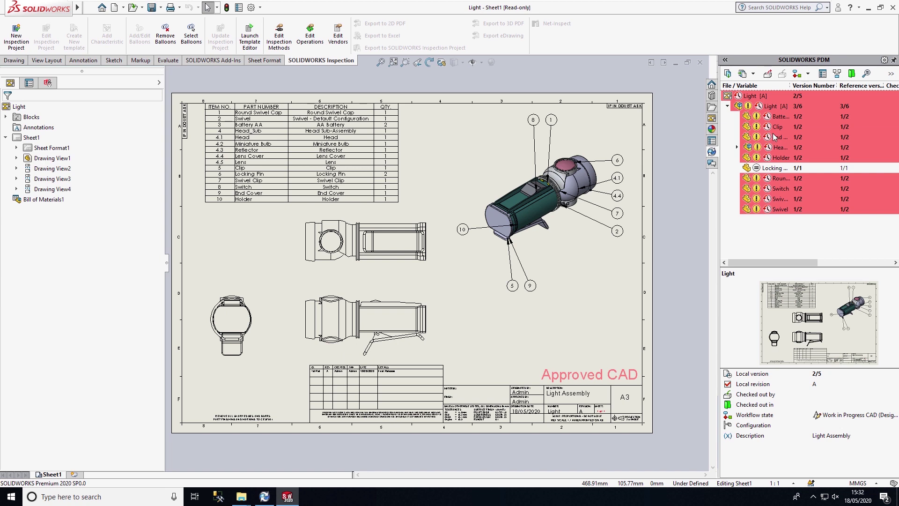
right_click(774, 136)
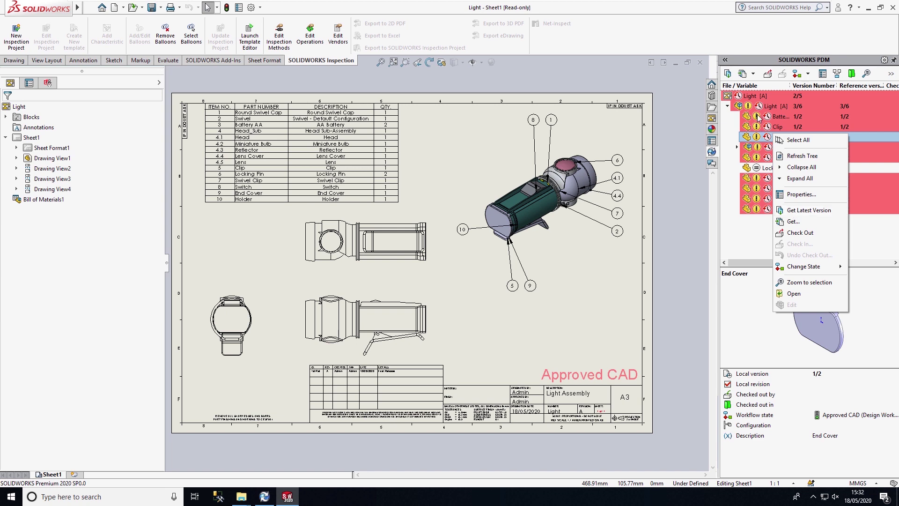
Get version 5 of the Light drawing, restoring Clip-slotted in its parts list
left_click(749, 96)
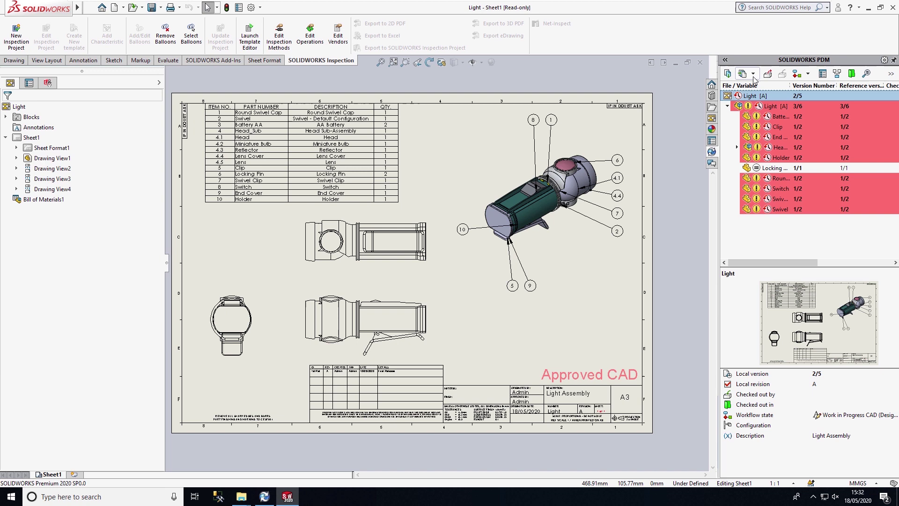
left_click(753, 96)
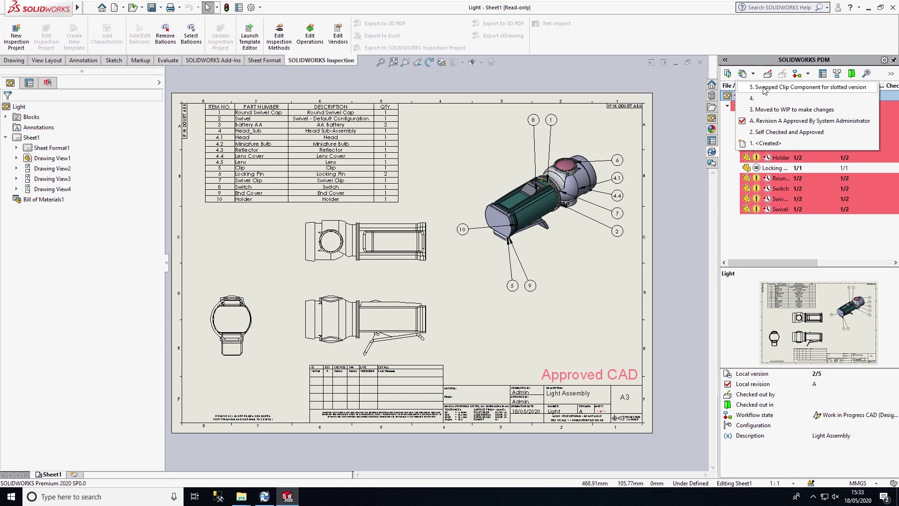
left_click(765, 88)
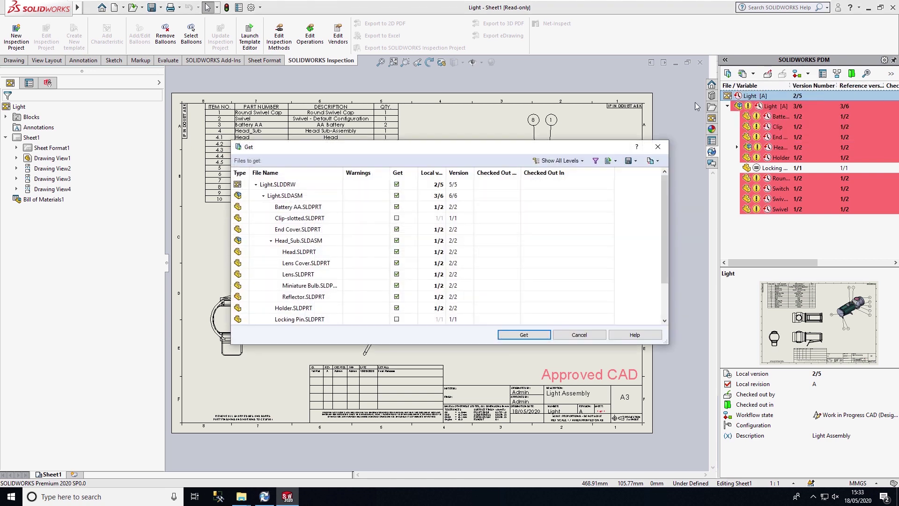
left_click(523, 333)
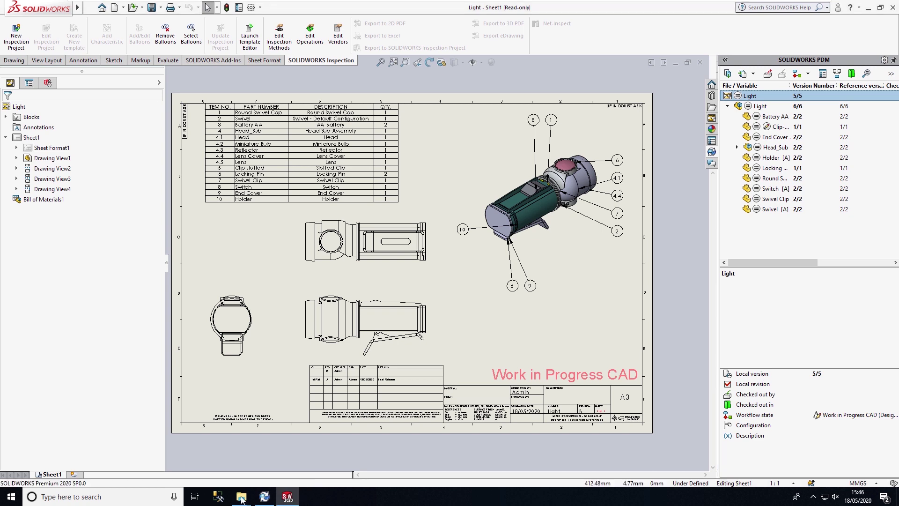
In the Flash Light vault folder, show the Light drawing's bill of materials
mouse_move(241, 498)
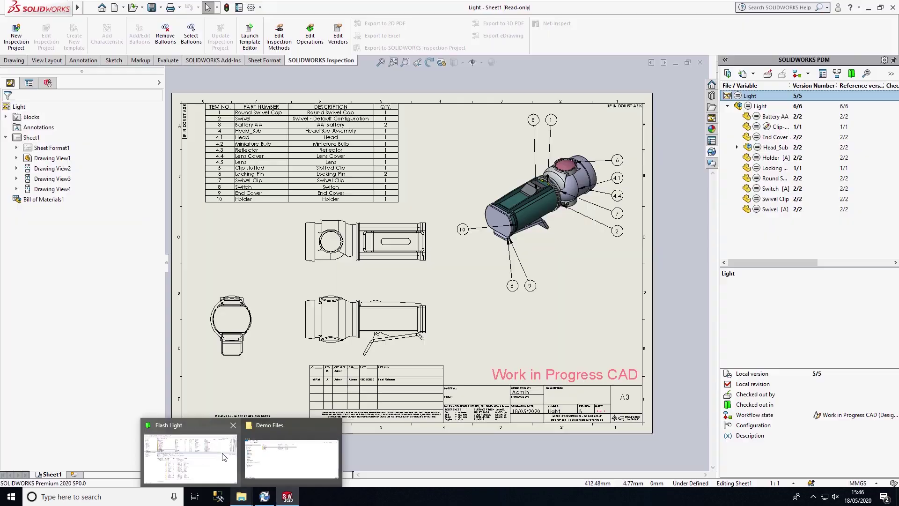
left_click(225, 452)
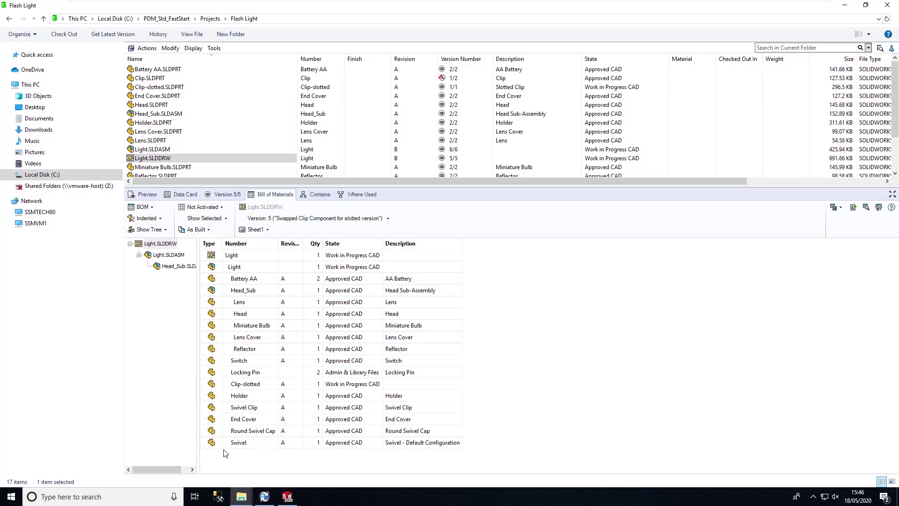
left_click(149, 150)
left_click(151, 158)
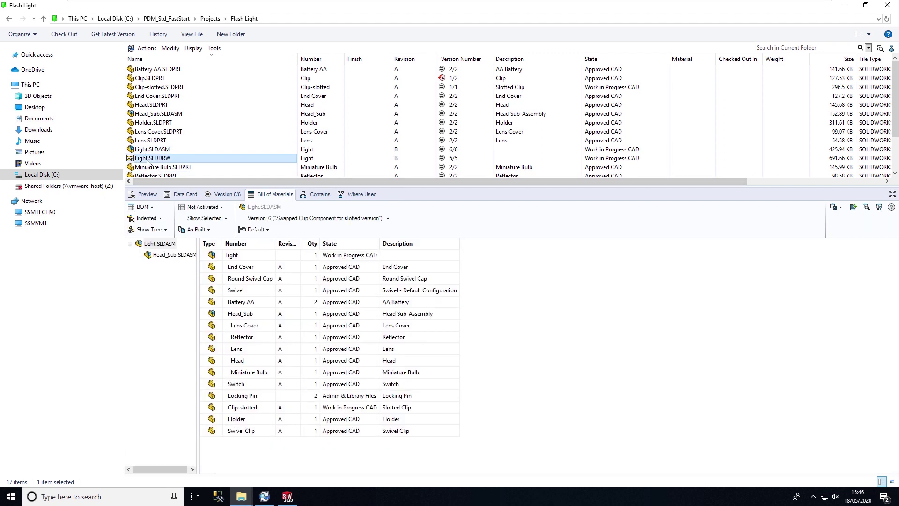
View BOM versions 4, 3 and 5, then compare version 5 against version 4
left_click(280, 218)
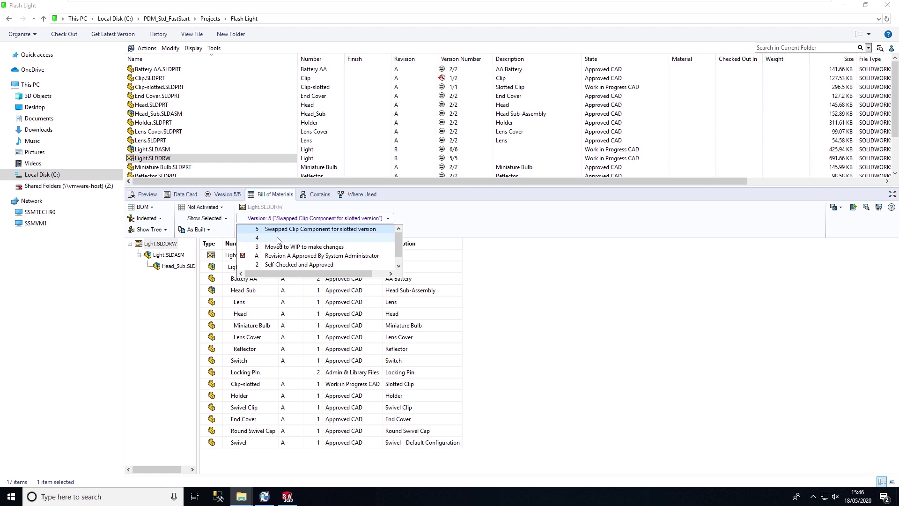
left_click(277, 237)
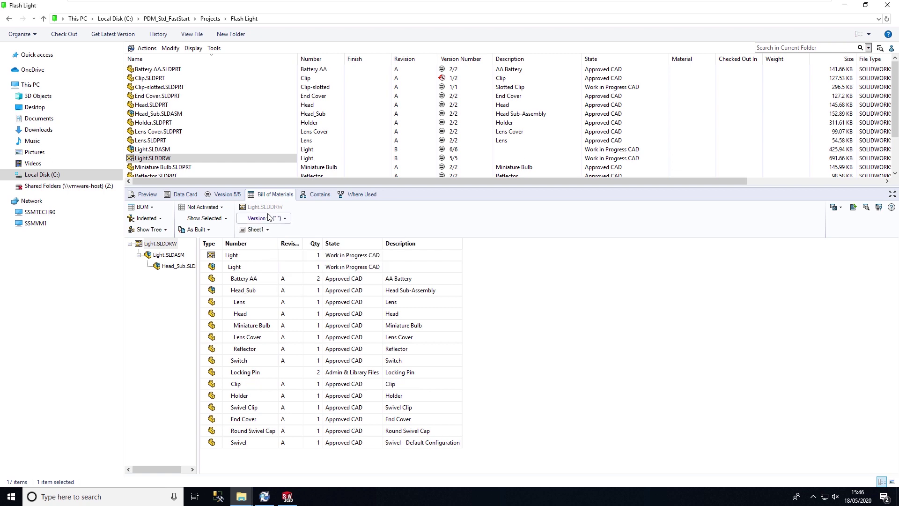
left_click(270, 218)
left_click(265, 247)
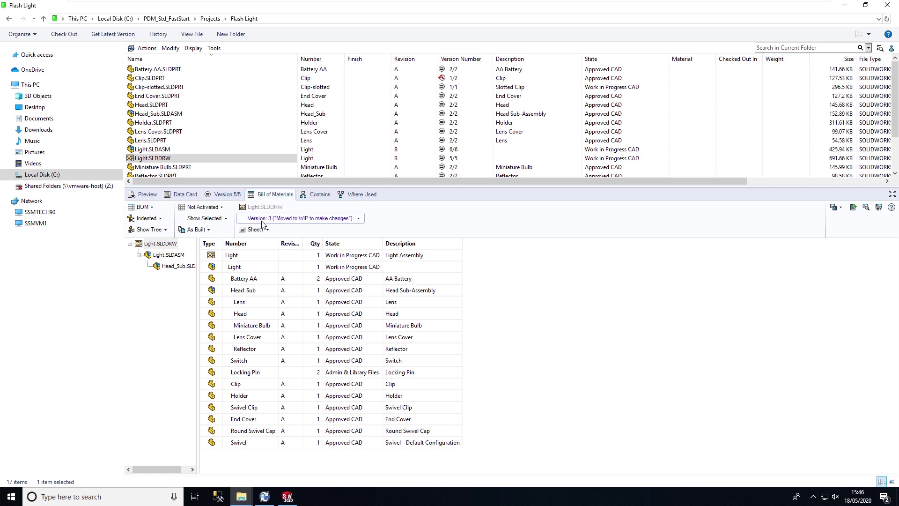
left_click(262, 223)
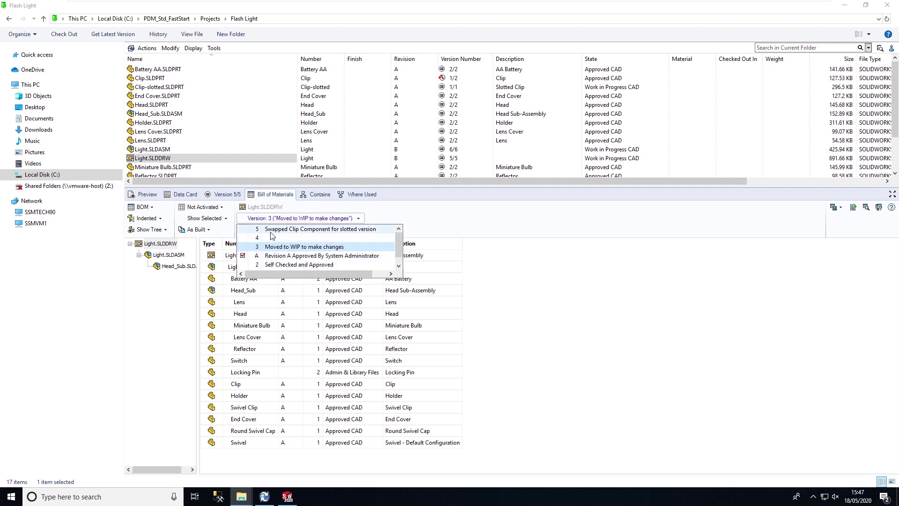
left_click(272, 229)
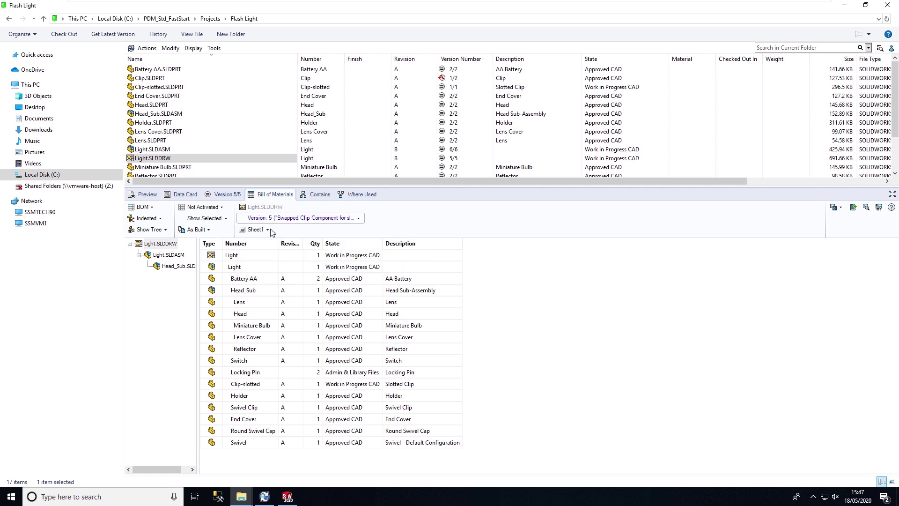
left_click(879, 208)
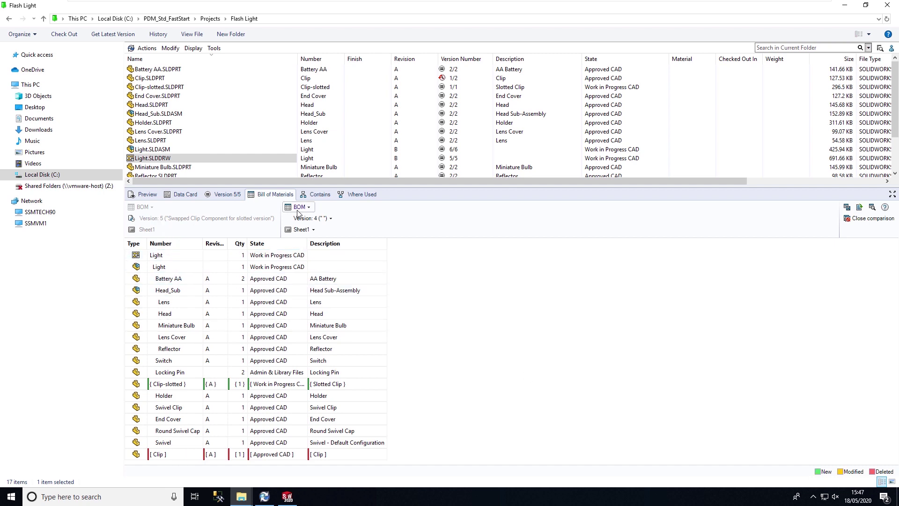
left_click(215, 386)
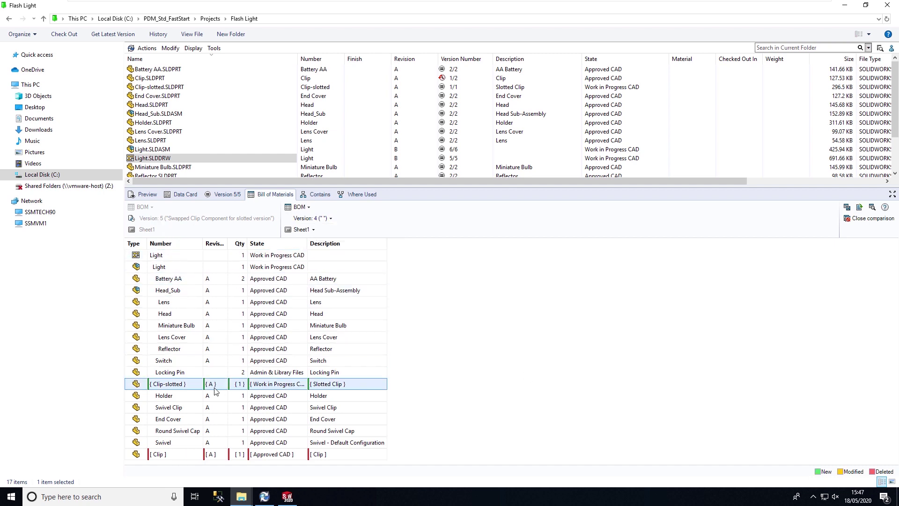